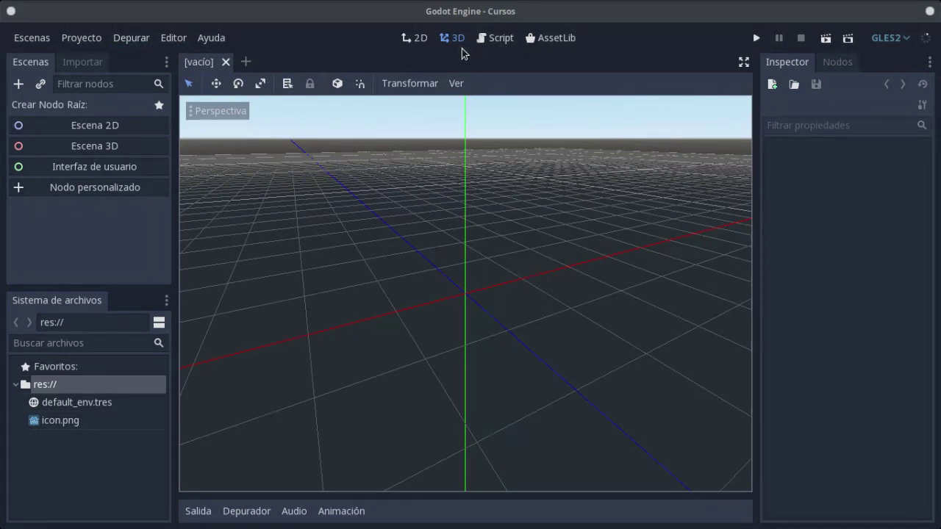
left_click(419, 38)
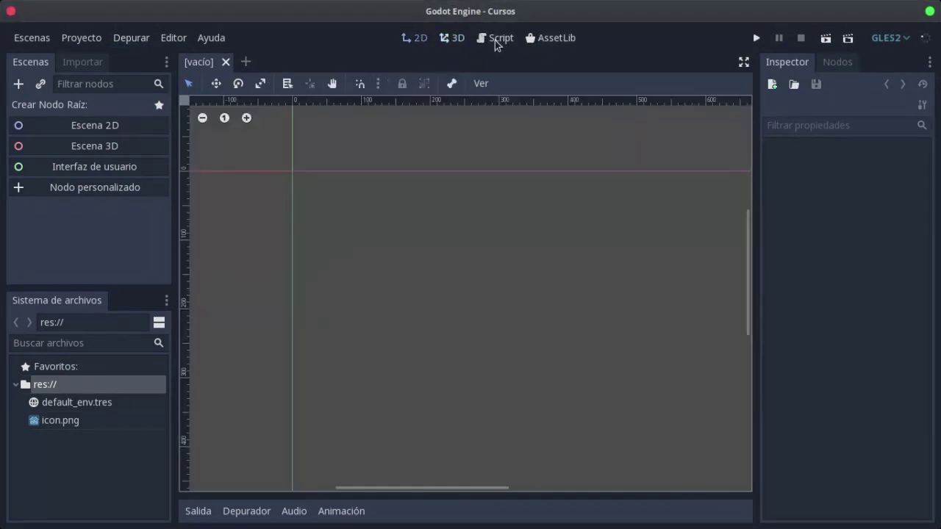
left_click(497, 41)
left_click(418, 40)
left_click(447, 40)
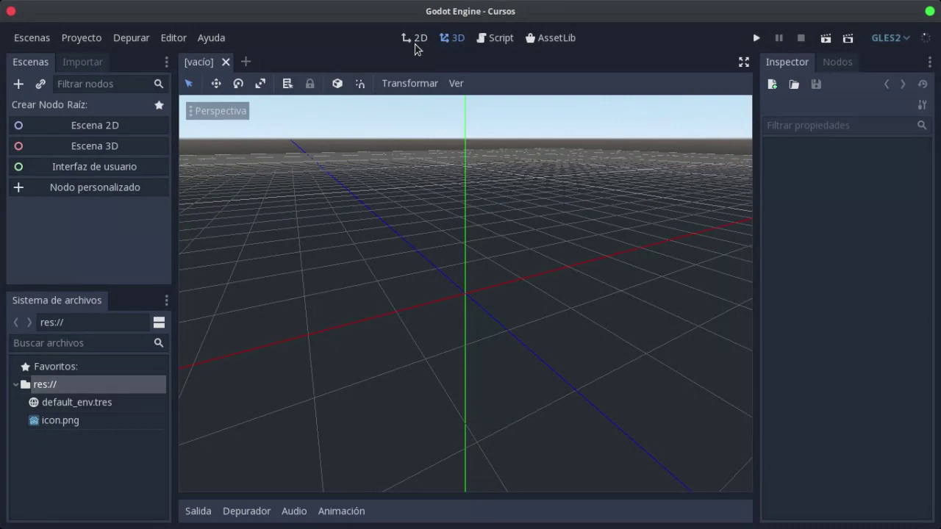
left_click(491, 41)
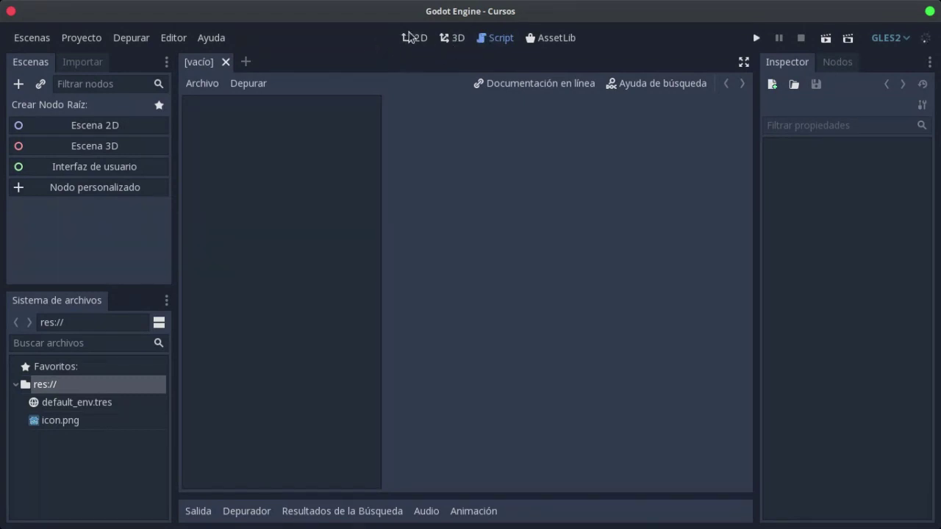
left_click(408, 36)
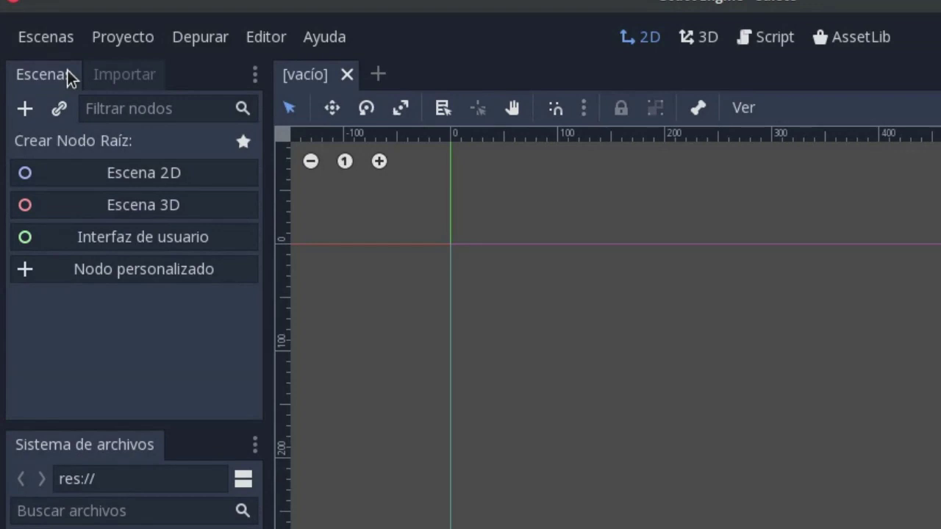
Show the Importar panel in place of Escenas in the left dock
left_click(127, 73)
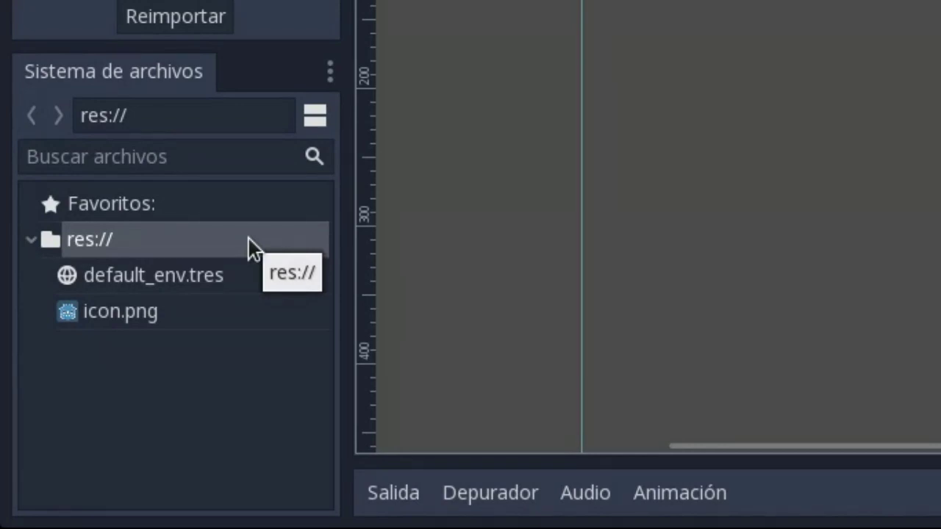
Create a folder named 'Carpeta' in res:// using the system file manager, then select it in Godot
right_click(248, 238)
left_click(165, 513)
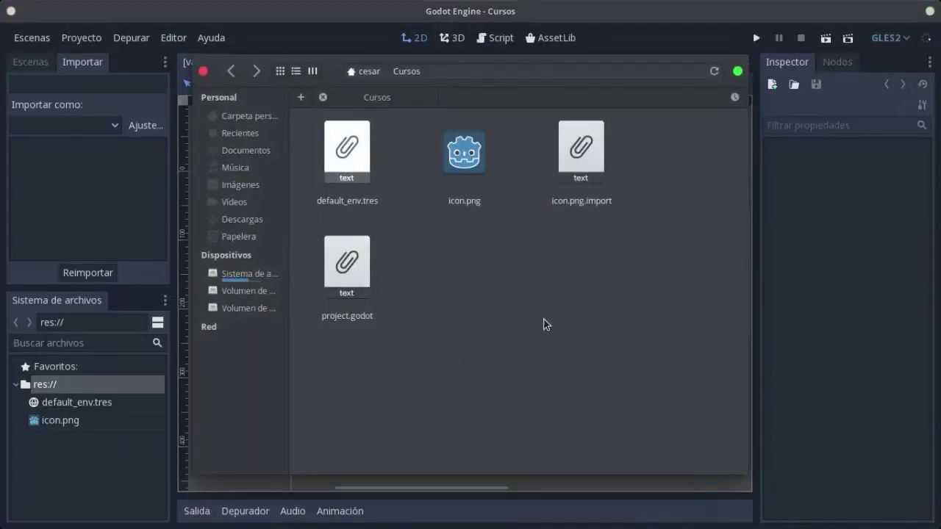
right_click(425, 316)
mouse_move(483, 353)
left_click(588, 352)
type("Ca")
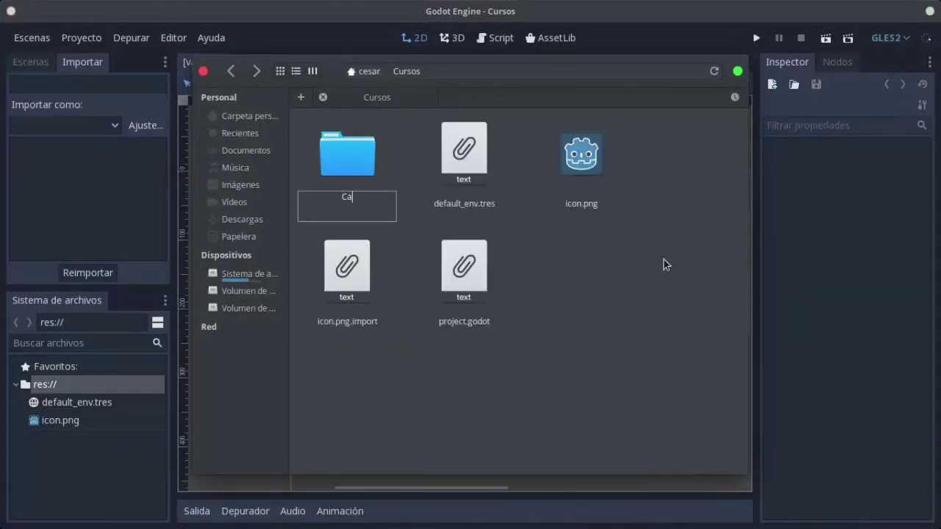
type("rpeta")
key("Return")
left_click(203, 70)
left_click(110, 405)
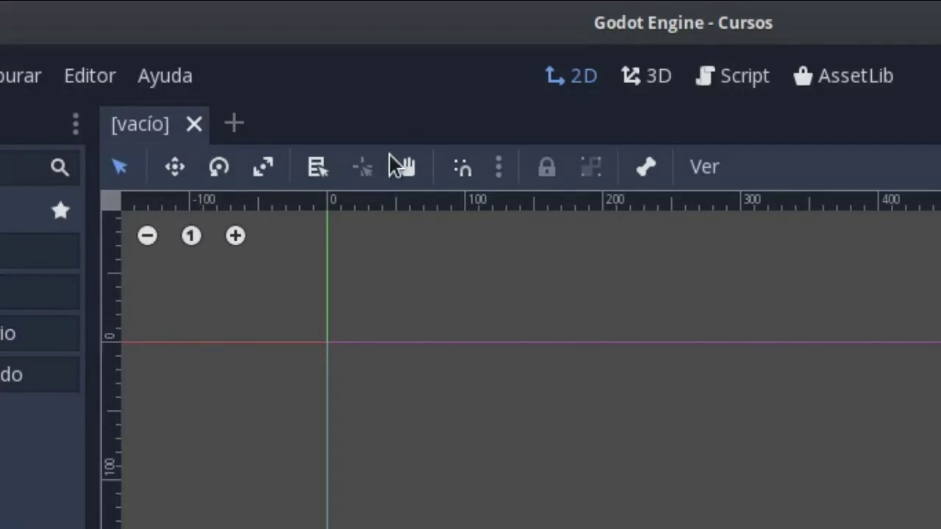
Tour the 3D and 2D workspaces, toggle 2D snapping, and view the Script editor's Archivo menu
left_click(625, 79)
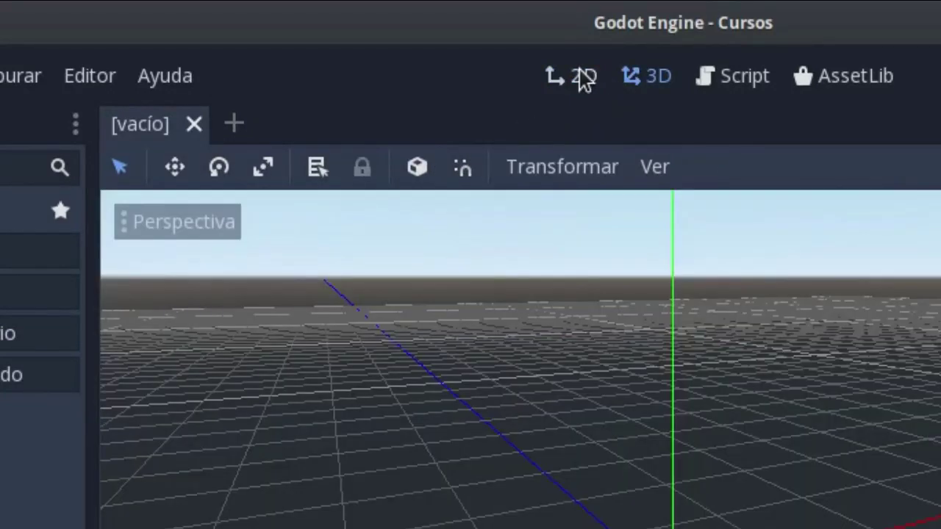
left_click(580, 78)
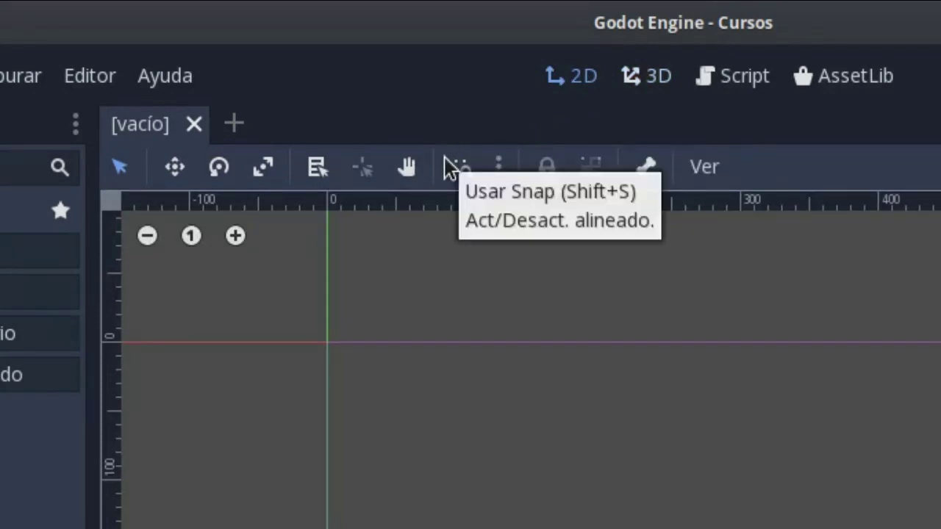
left_click(442, 171)
left_click(735, 81)
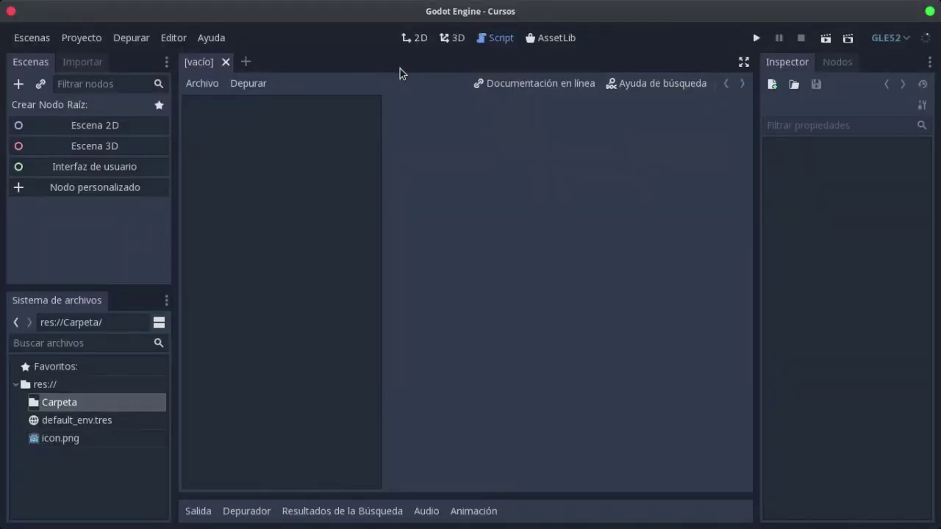
left_click(207, 84)
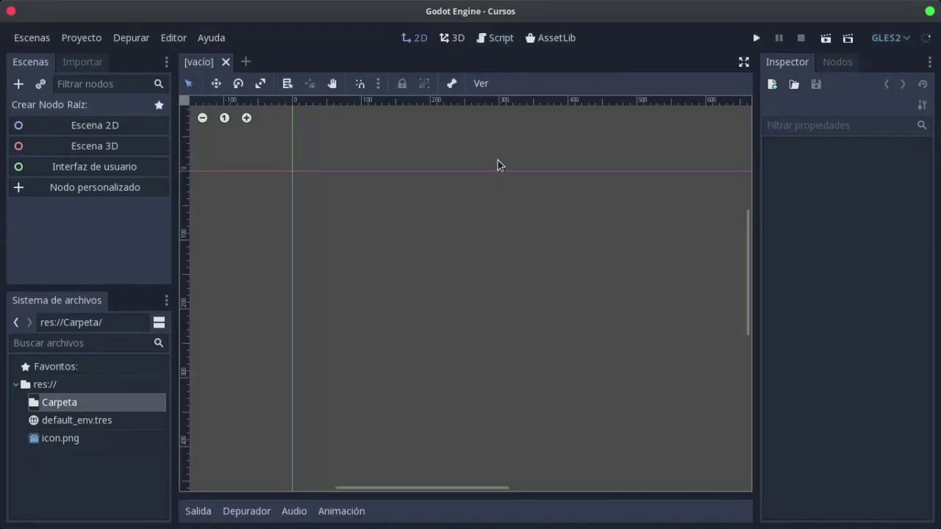
Open the Salida output log, collapse it, switch between 3D and 2D, and reopen it
left_click(200, 510)
left_click(205, 513)
left_click(455, 37)
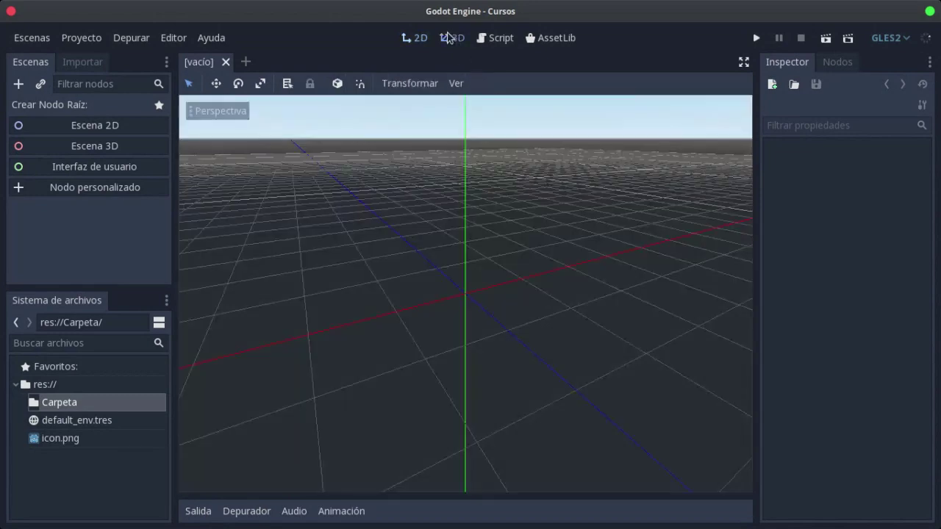
left_click(415, 37)
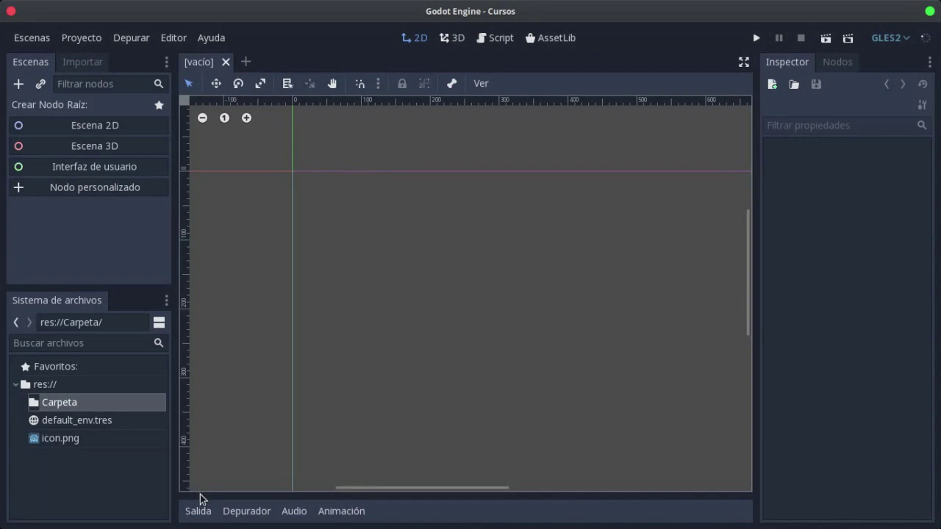
left_click(203, 509)
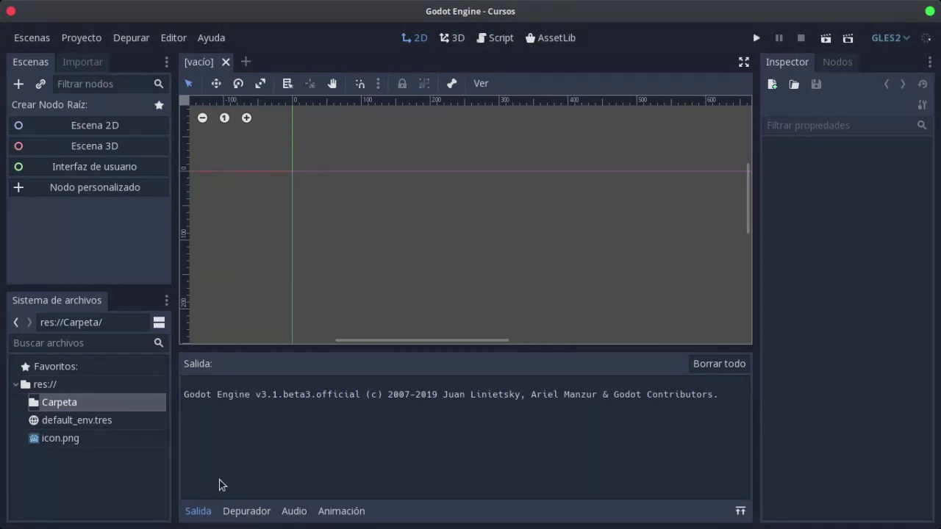
Collapse the Salida panel so the empty scene's 2D canvas fills the space
left_click(252, 517)
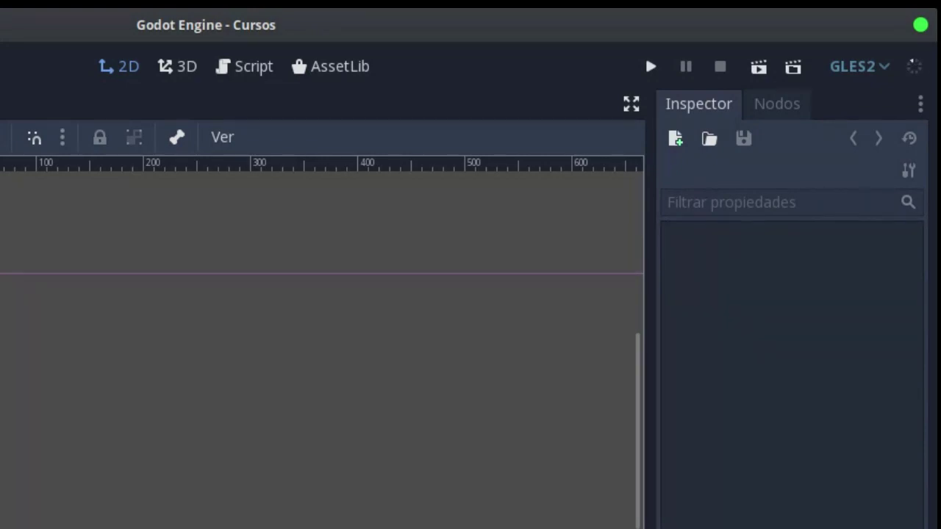
Show the Nodos panel for signals and groups instead of the Inspector
left_click(765, 111)
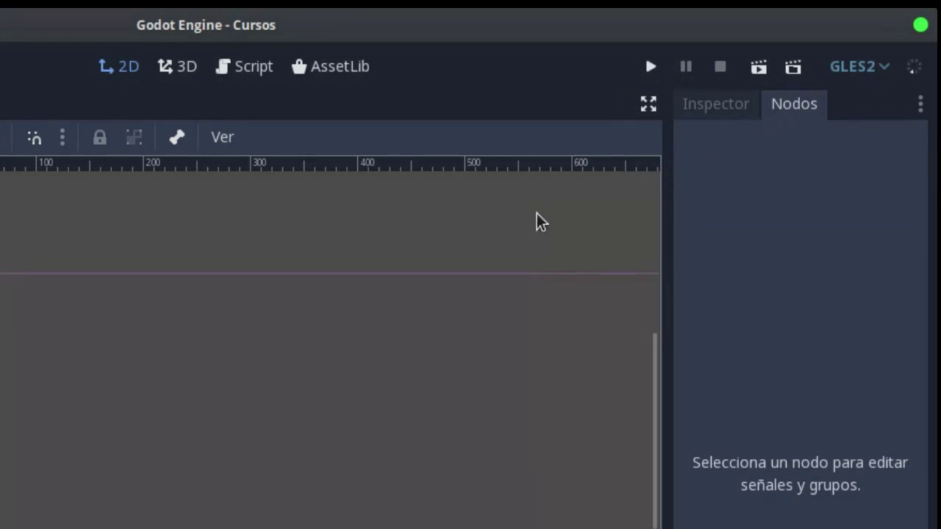